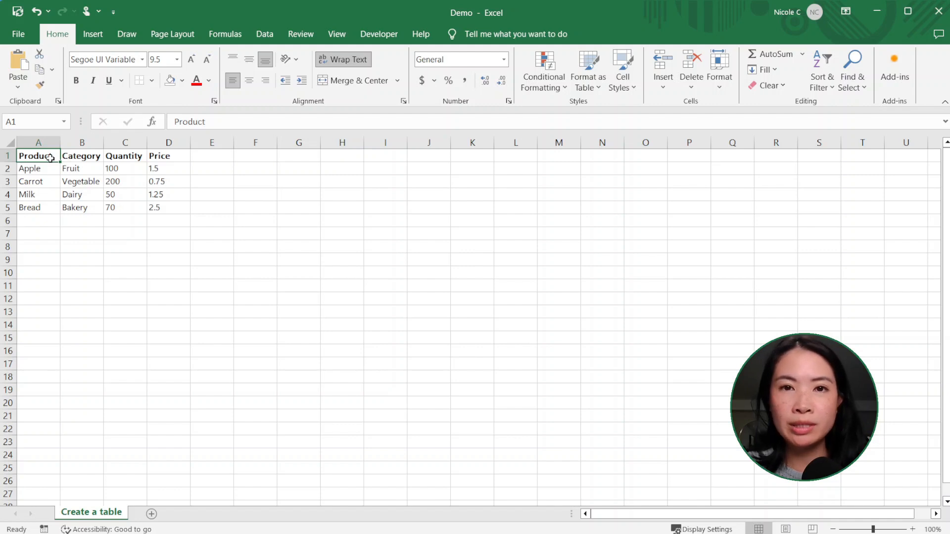
Convert the product list in A1:D5 into an Excel table with headers
{"action": "left_click_drag", "start_coordinate": [46, 157], "coordinate": [159, 204]}
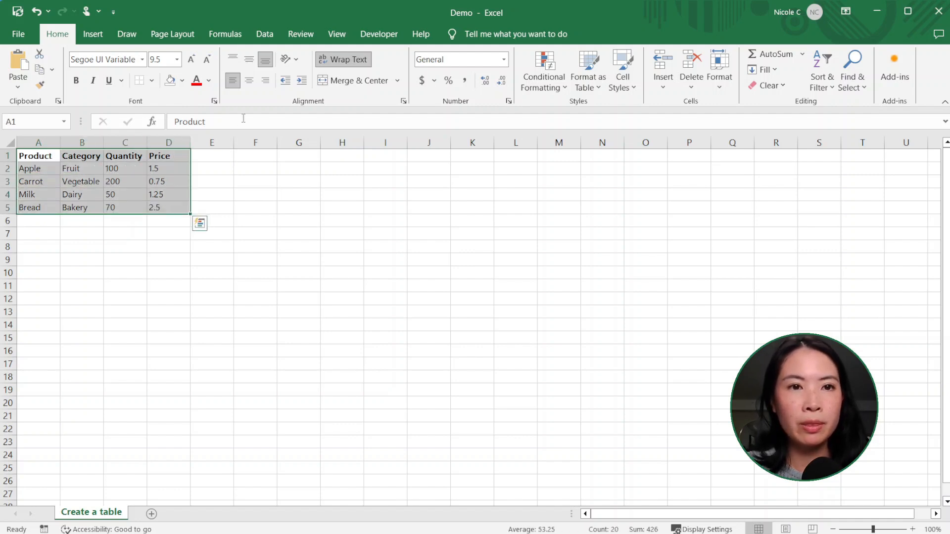
{"action": "left_click", "coordinate": [94, 35]}
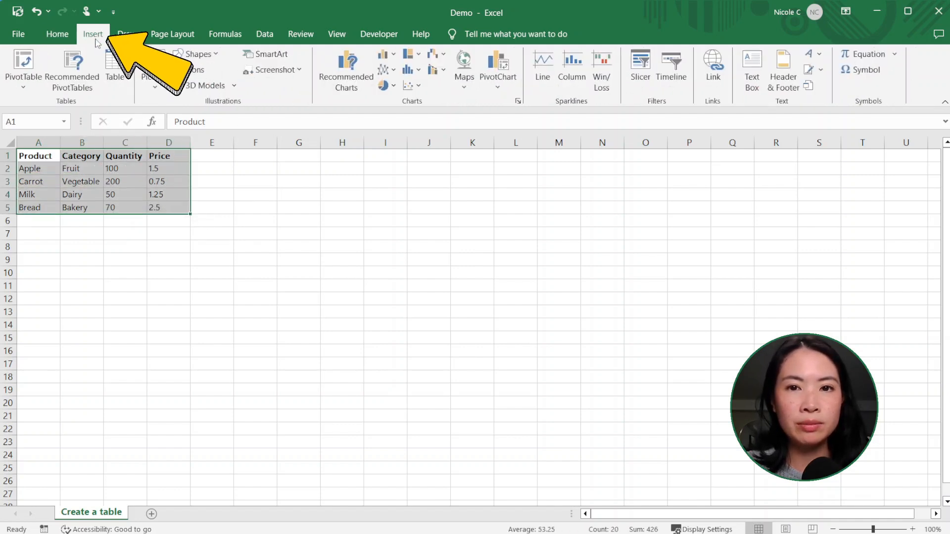
{"action": "left_click", "coordinate": [123, 89]}
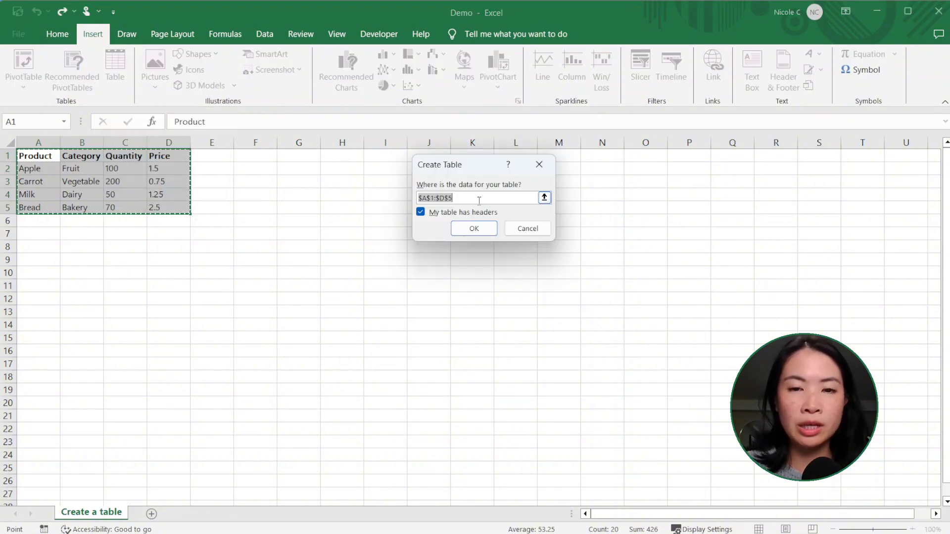
{"action": "left_click", "coordinate": [474, 229]}
{"action": "left_click", "coordinate": [416, 197]}
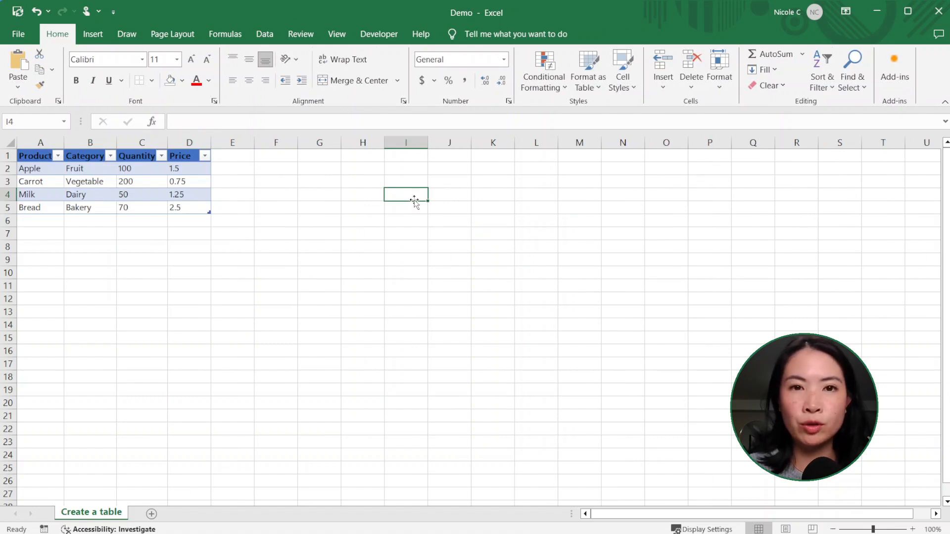
{"action": "left_click", "coordinate": [207, 192]}
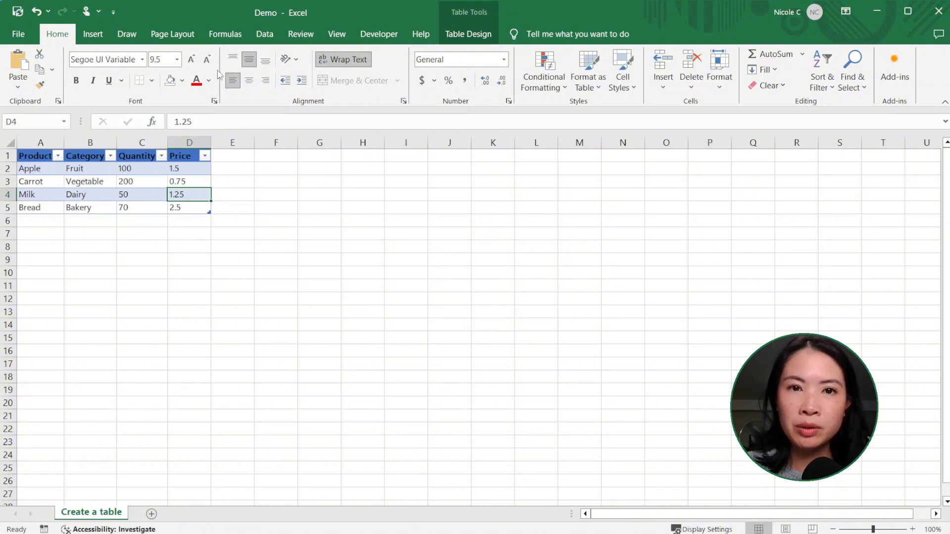
Apply the Light Green Table Style Light 7 to the product table
{"action": "left_click", "coordinate": [469, 35]}
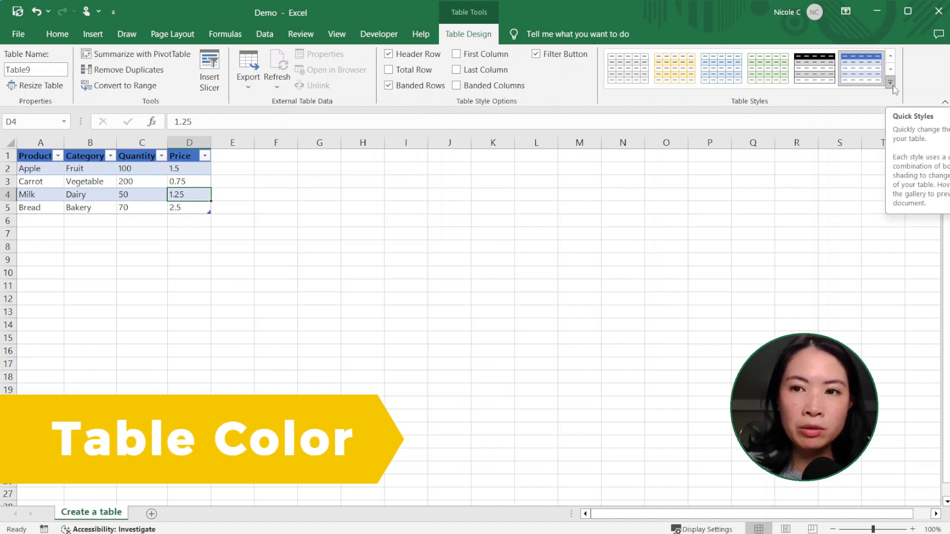
{"action": "left_click", "coordinate": [891, 82]}
{"action": "scroll", "coordinate": [824, 158], "scroll_direction": "down", "scroll_amount": 2}
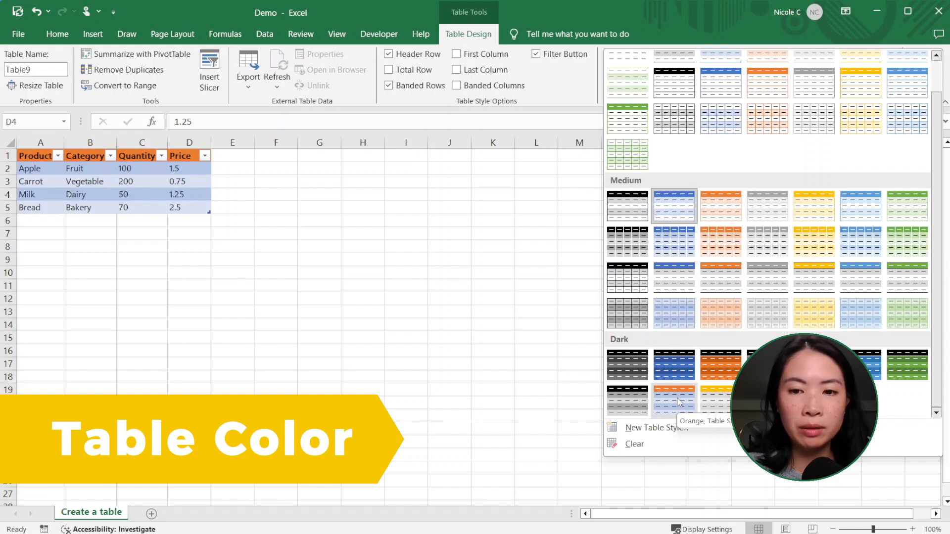
{"action": "scroll", "coordinate": [637, 123], "scroll_direction": "up", "scroll_amount": 1}
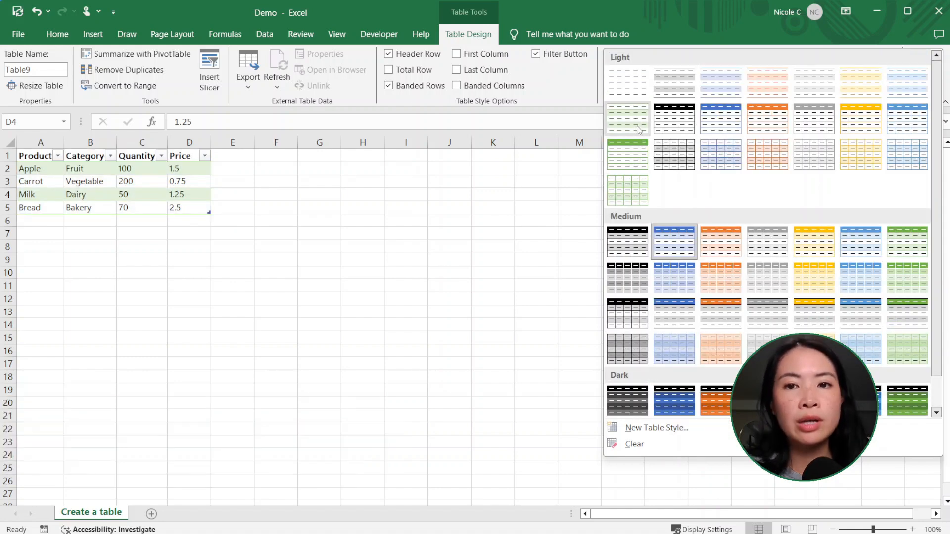
{"action": "left_click", "coordinate": [637, 122]}
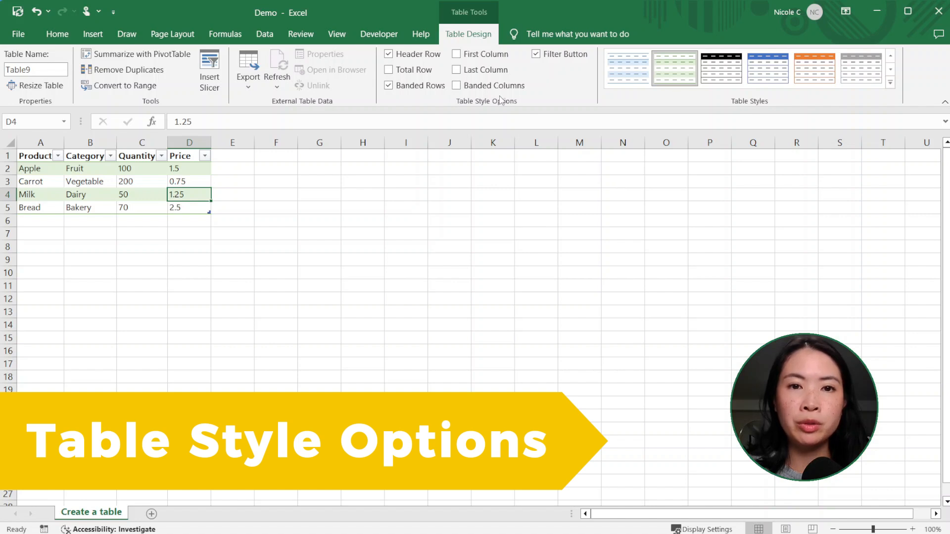
Add a Total row, keeping the header row and banded rows but no column banding
{"action": "left_click", "coordinate": [438, 59]}
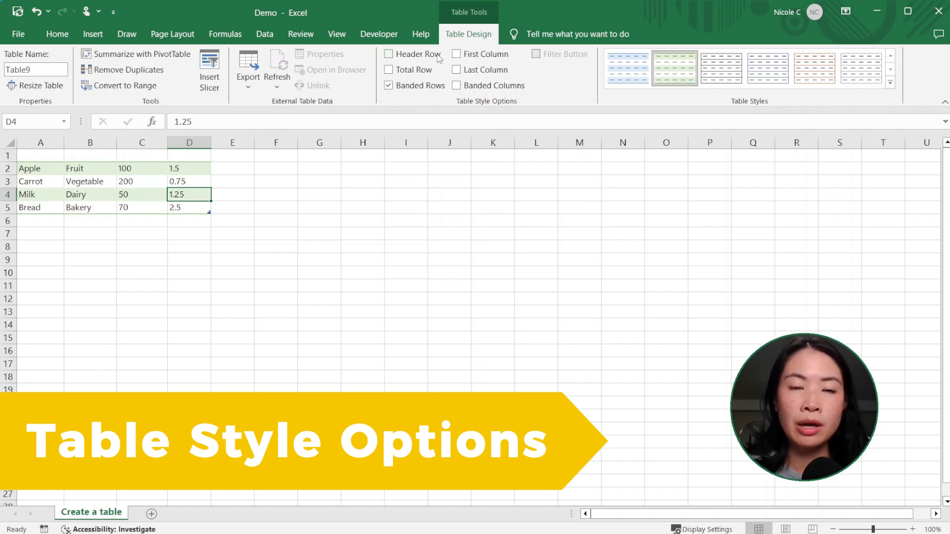
{"action": "left_click", "coordinate": [438, 58]}
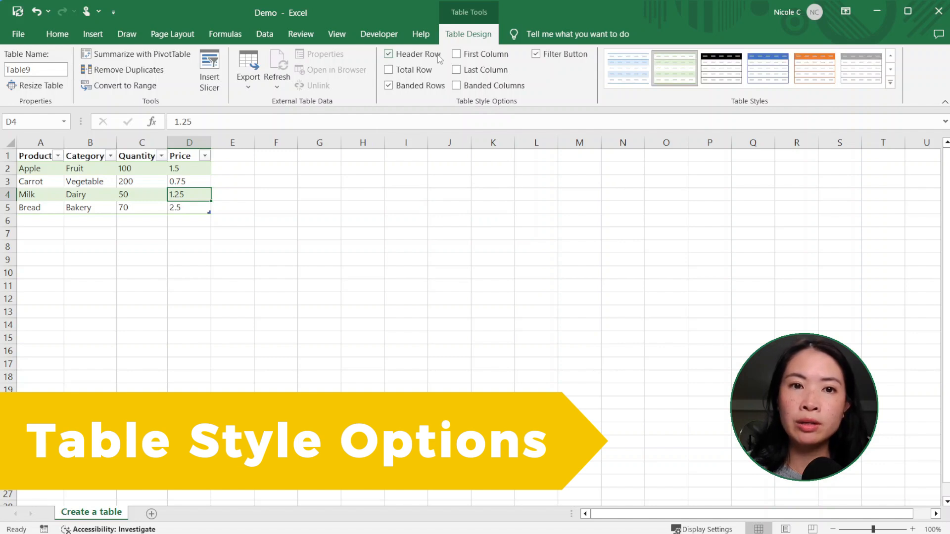
{"action": "left_click", "coordinate": [422, 74]}
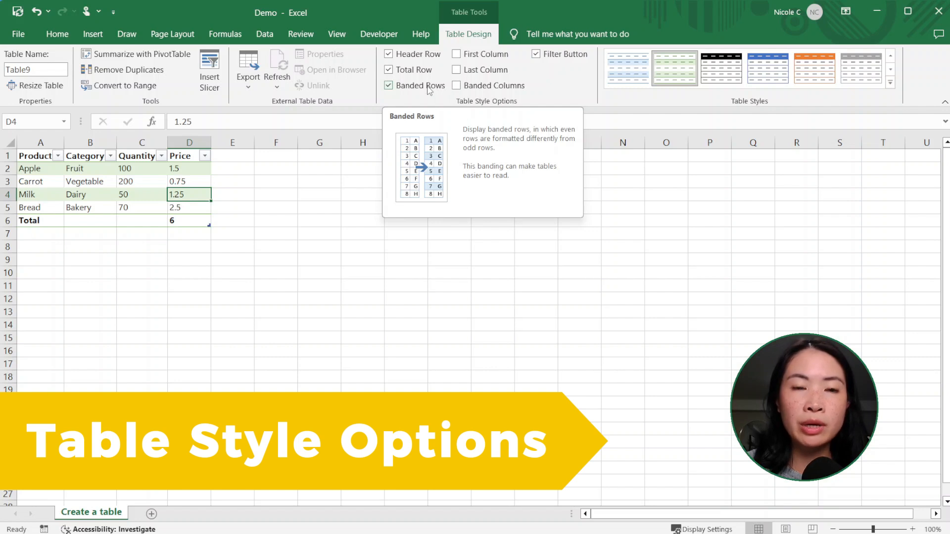
{"action": "left_click", "coordinate": [429, 89]}
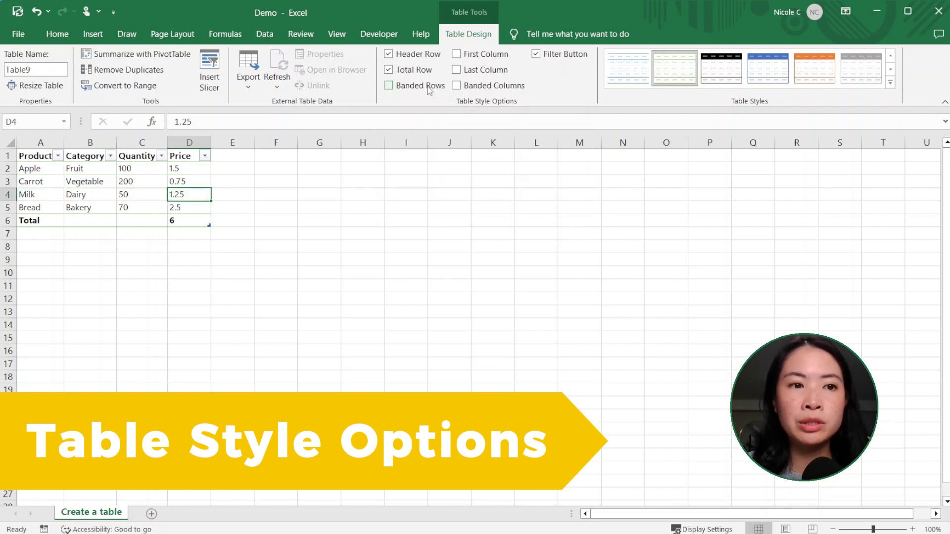
{"action": "left_click", "coordinate": [515, 89]}
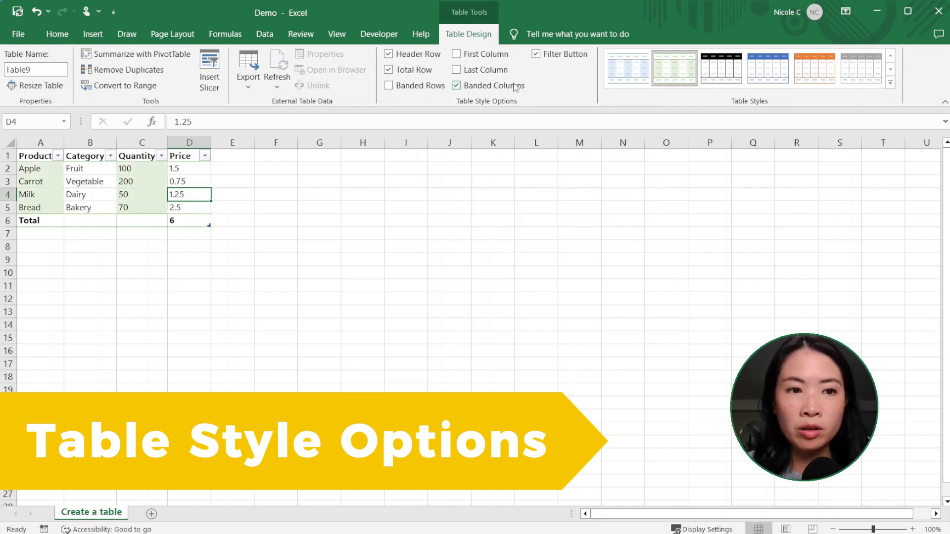
{"action": "left_click", "coordinate": [514, 87]}
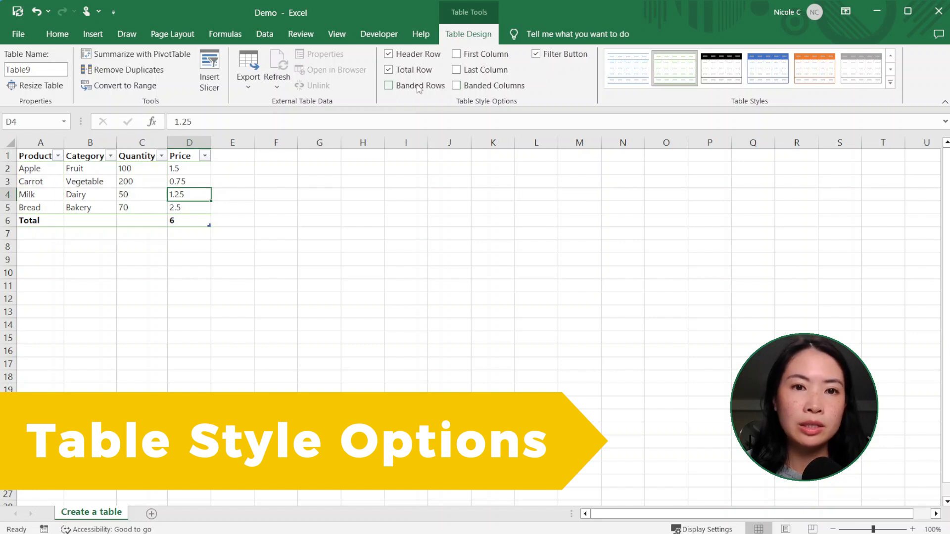
{"action": "left_click", "coordinate": [420, 88]}
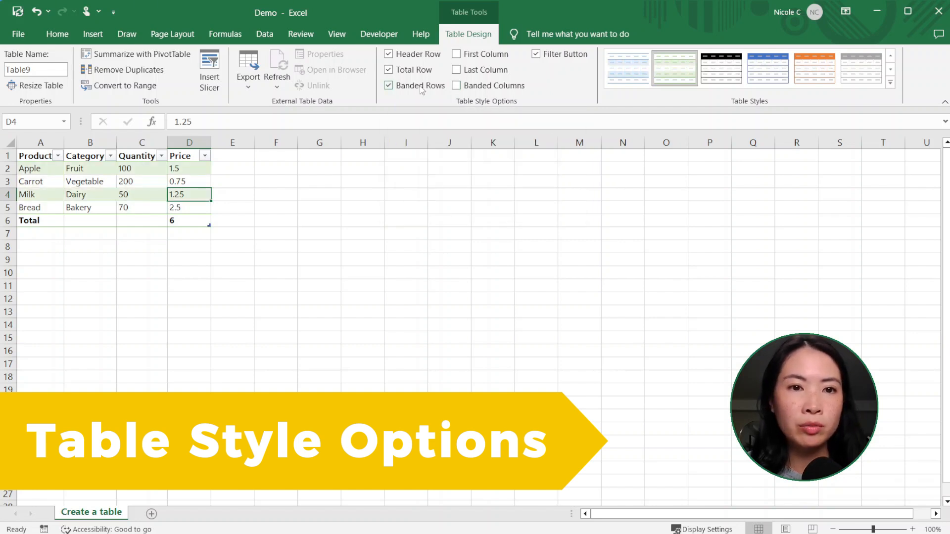
{"action": "left_click", "coordinate": [495, 88]}
{"action": "left_click", "coordinate": [495, 88]}
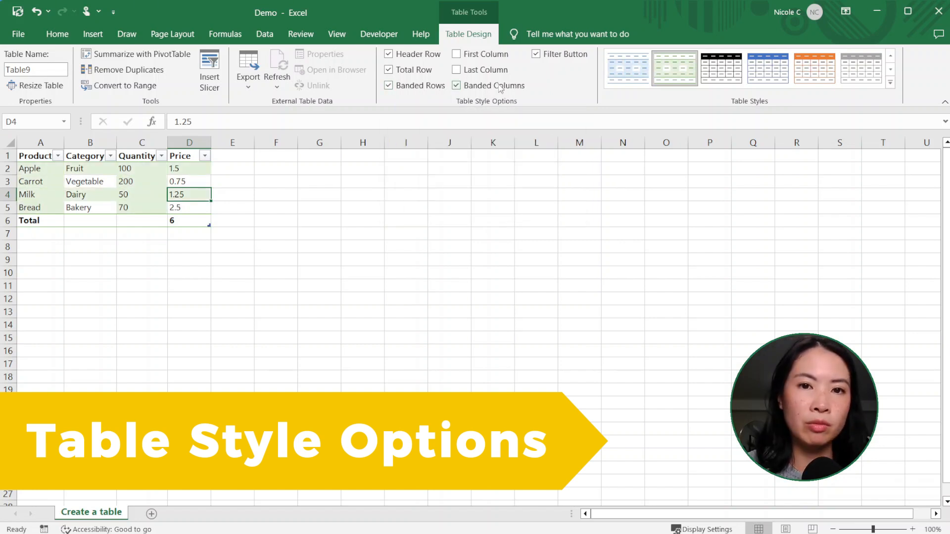
{"action": "left_click", "coordinate": [440, 89]}
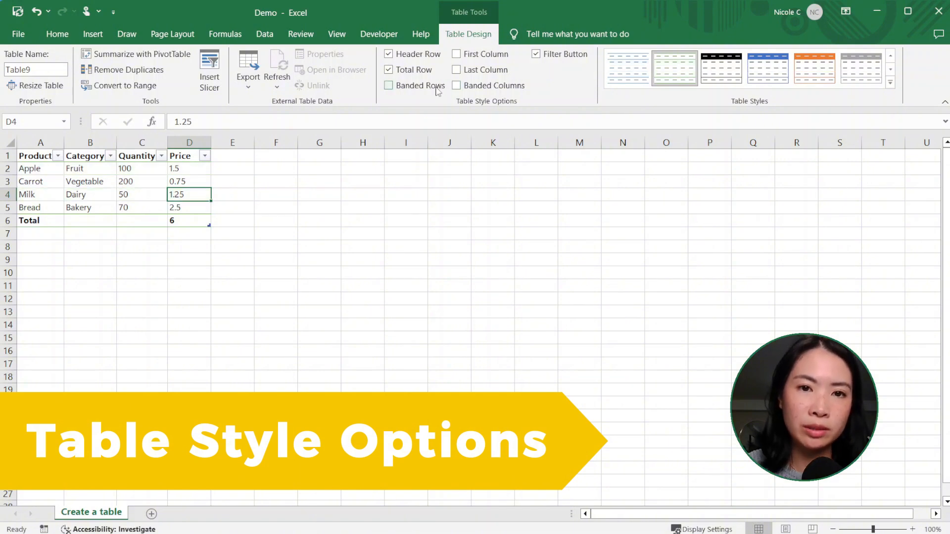
{"action": "left_click", "coordinate": [440, 88]}
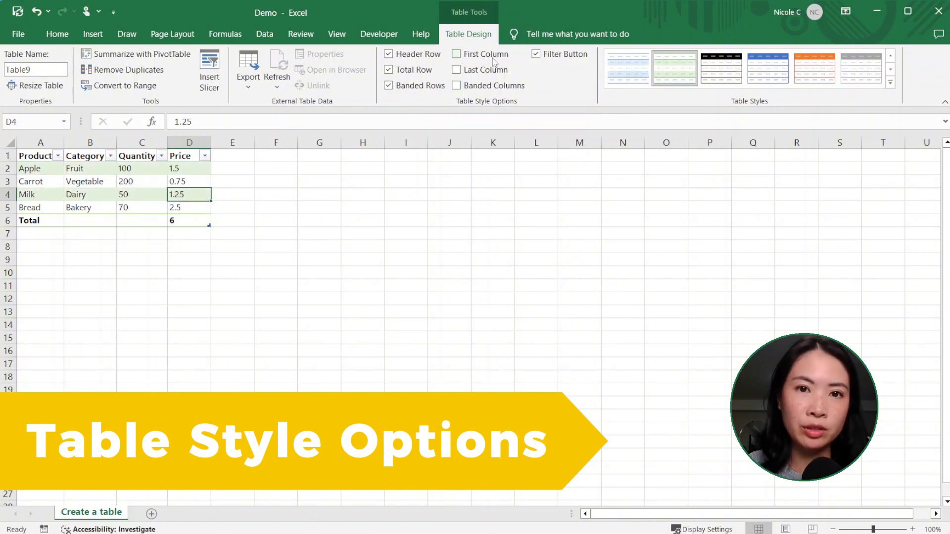
Make the first and last columns bold, keeping the filter buttons
{"action": "left_click", "coordinate": [493, 57]}
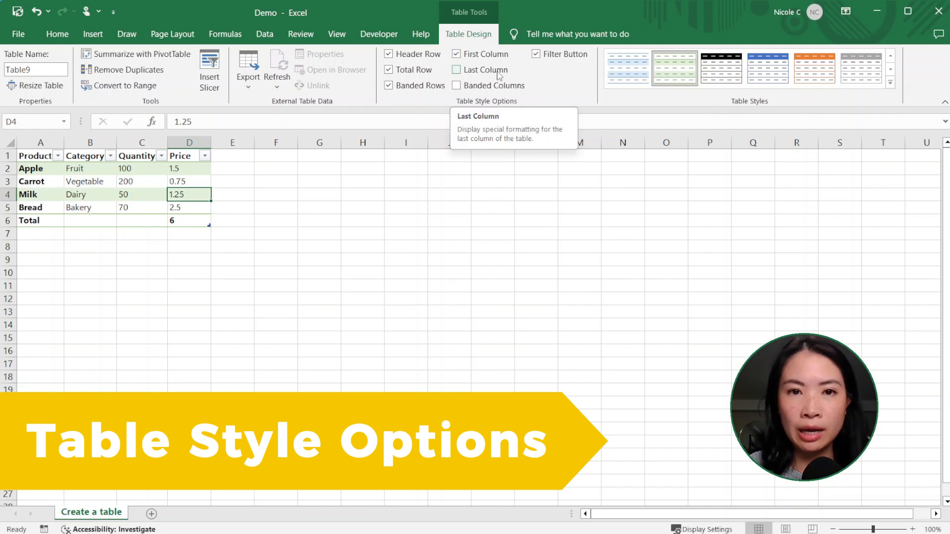
{"action": "left_click", "coordinate": [499, 75]}
{"action": "left_click", "coordinate": [581, 57]}
{"action": "left_click", "coordinate": [581, 56]}
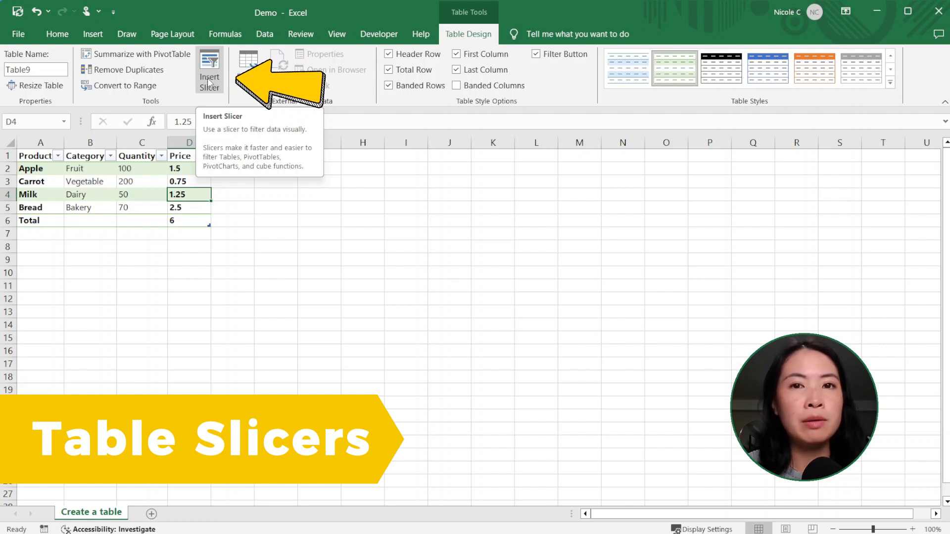
Insert a Product slicer and place it beside the table at column E
{"action": "left_click", "coordinate": [208, 79]}
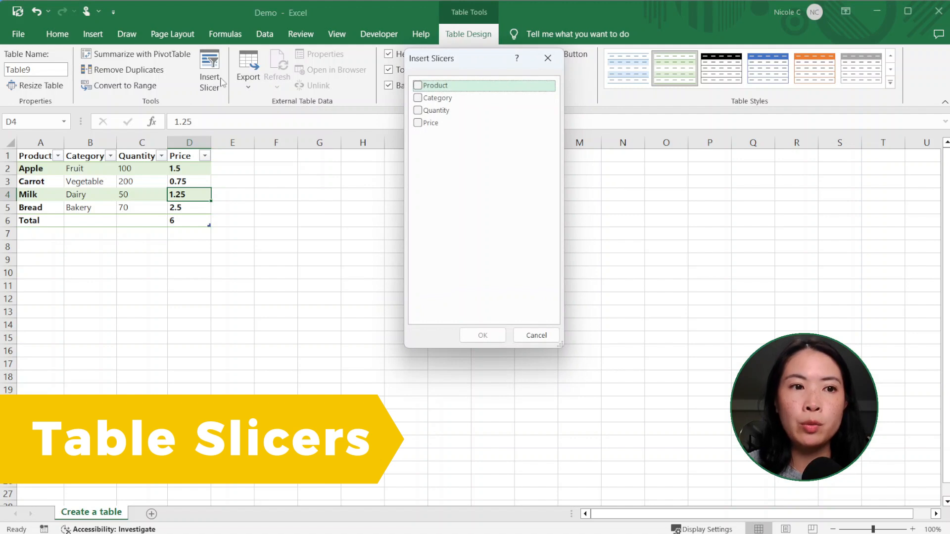
{"action": "left_click", "coordinate": [419, 86]}
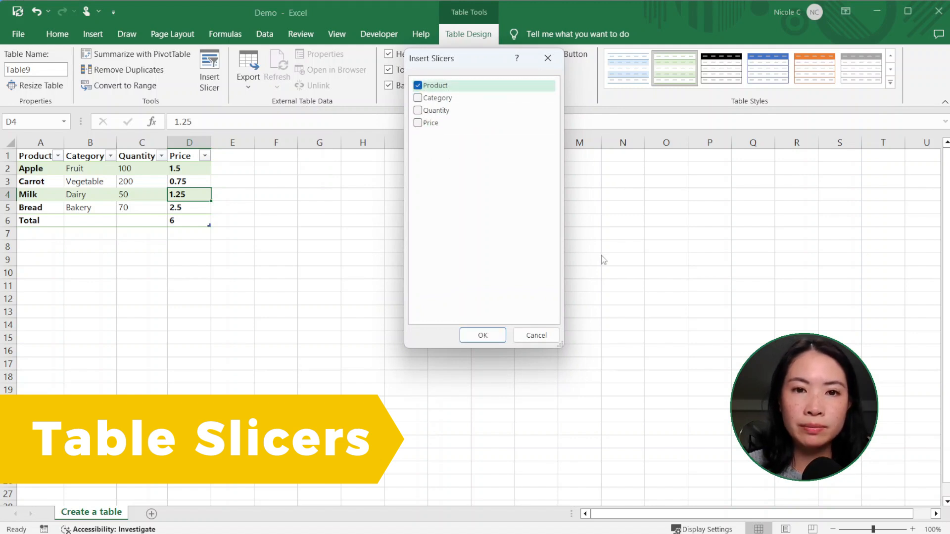
{"action": "left_click", "coordinate": [484, 335]}
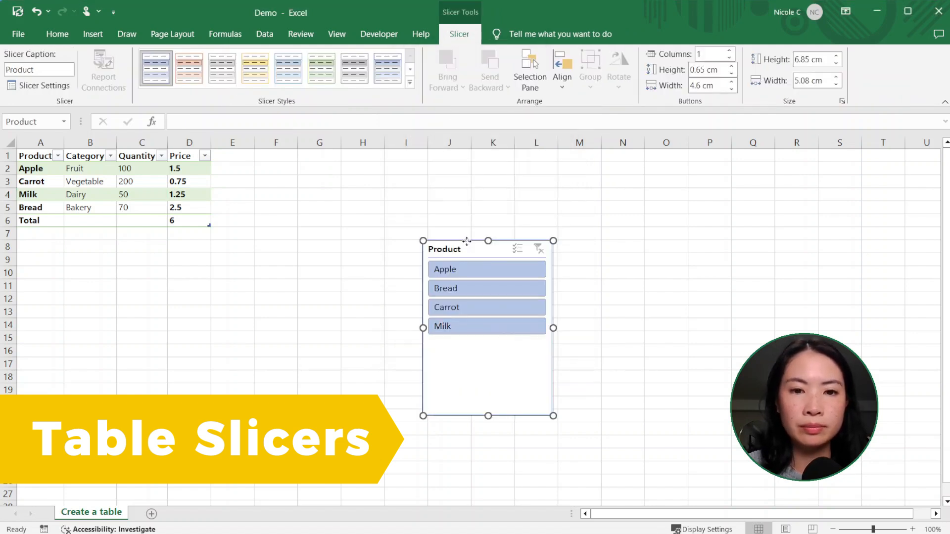
{"action": "left_click_drag", "start_coordinate": [504, 341], "coordinate": [315, 254]}
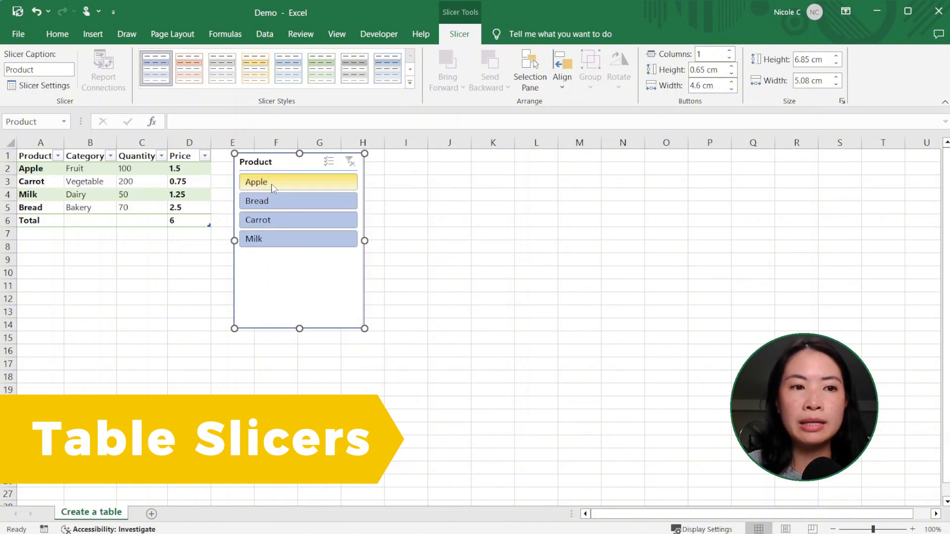
Filter the table to Apple, Carrot and Milk one at a time
{"action": "left_click", "coordinate": [272, 188]}
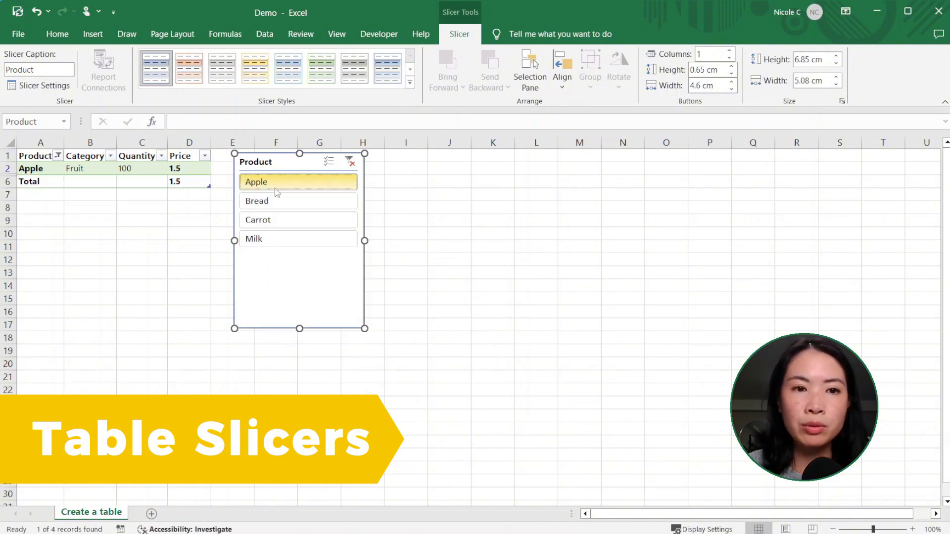
{"action": "left_click", "coordinate": [287, 220]}
{"action": "left_click", "coordinate": [303, 241]}
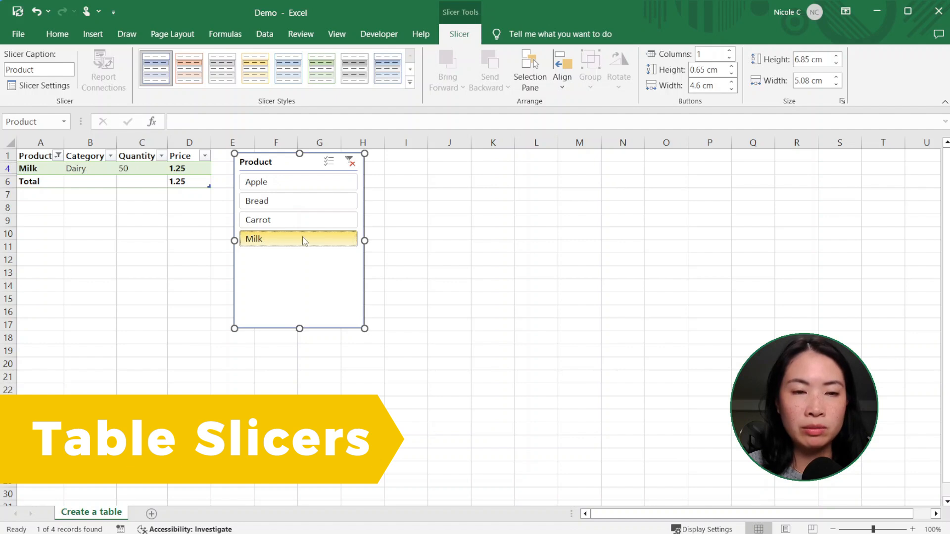
{"action": "left_click", "coordinate": [300, 186]}
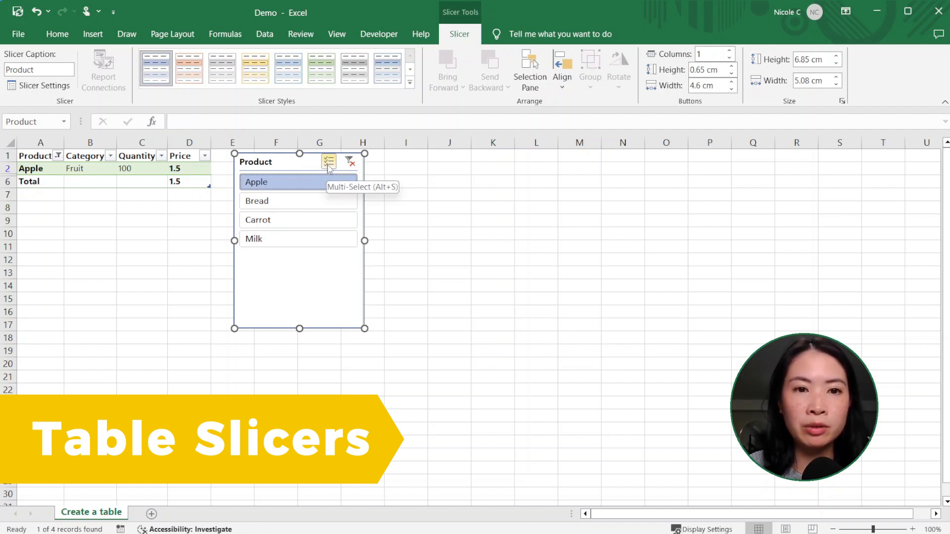
Filter Apple, Carrot and Milk together with Multi-Select, then clear the filter
{"action": "left_click", "coordinate": [328, 163]}
{"action": "left_click", "coordinate": [311, 218]}
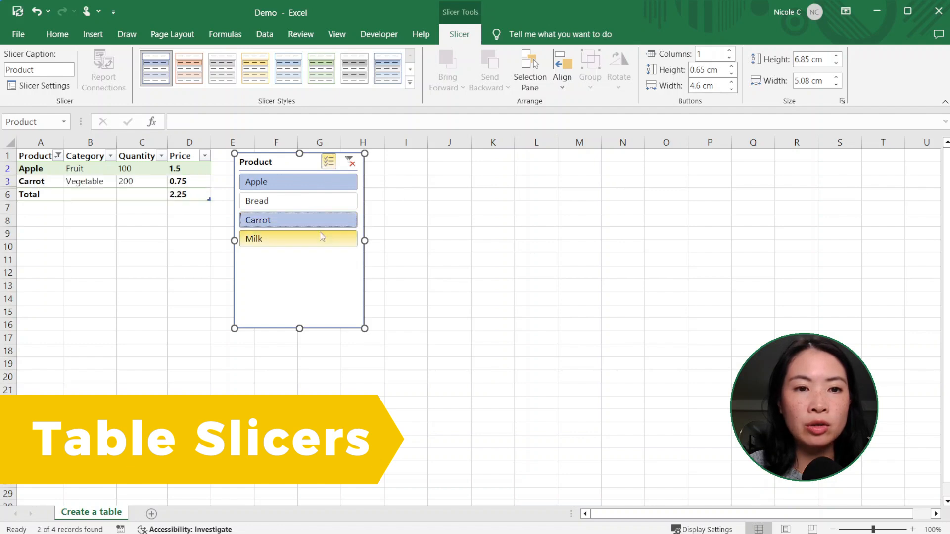
{"action": "left_click", "coordinate": [322, 238]}
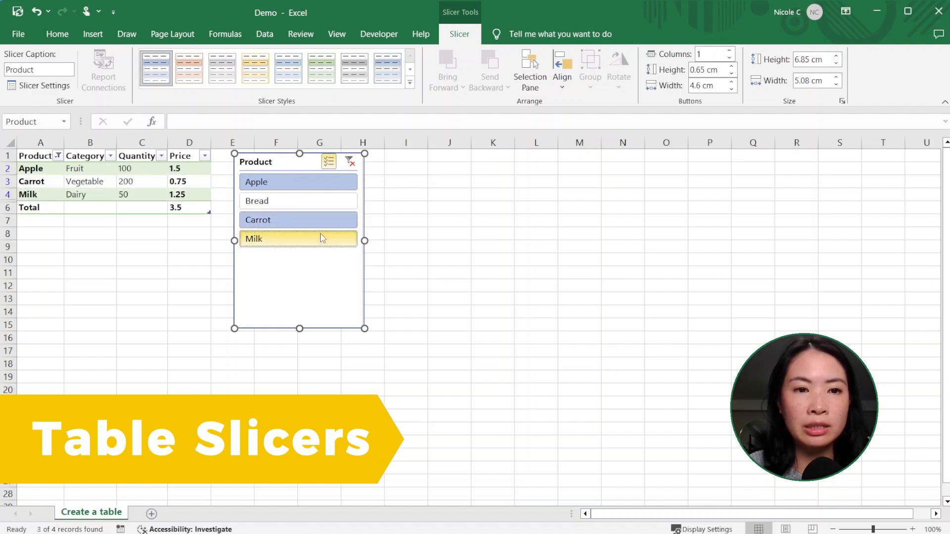
{"action": "left_click", "coordinate": [349, 162]}
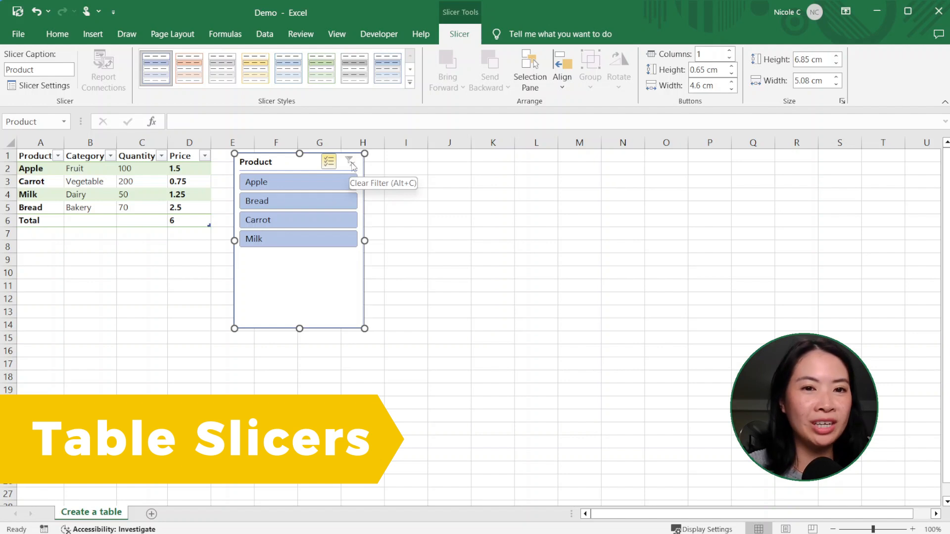
{"action": "left_click", "coordinate": [189, 182]}
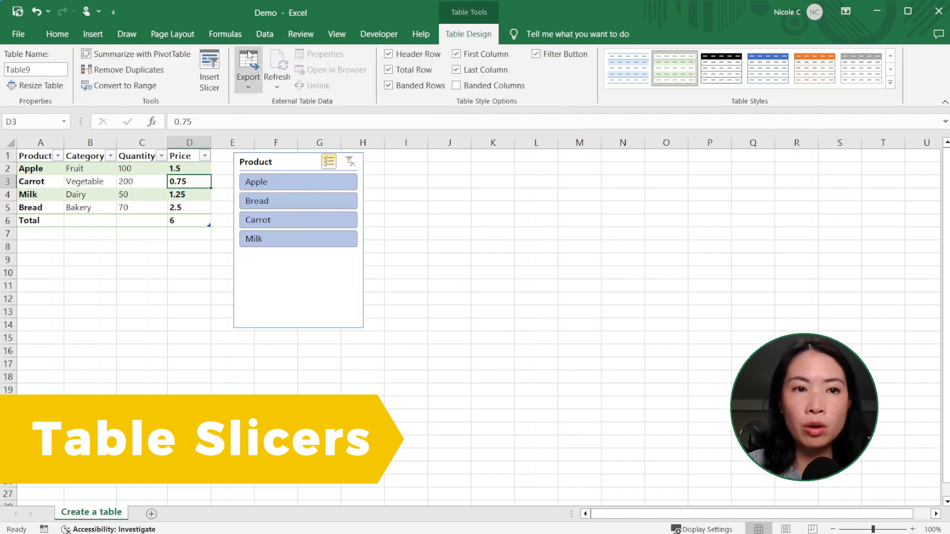
Insert a Category slicer and use it to filter the table by Dairy
{"action": "left_click", "coordinate": [212, 75]}
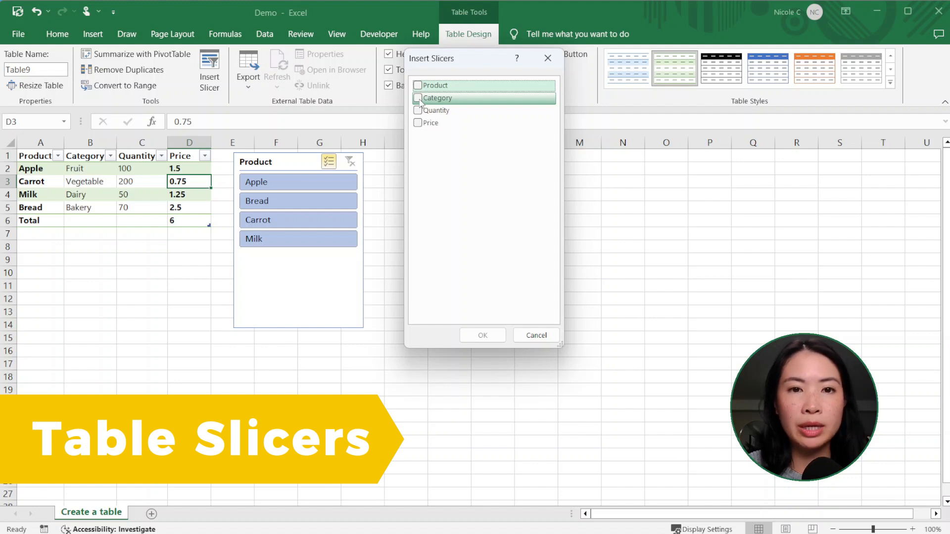
{"action": "left_click", "coordinate": [419, 99]}
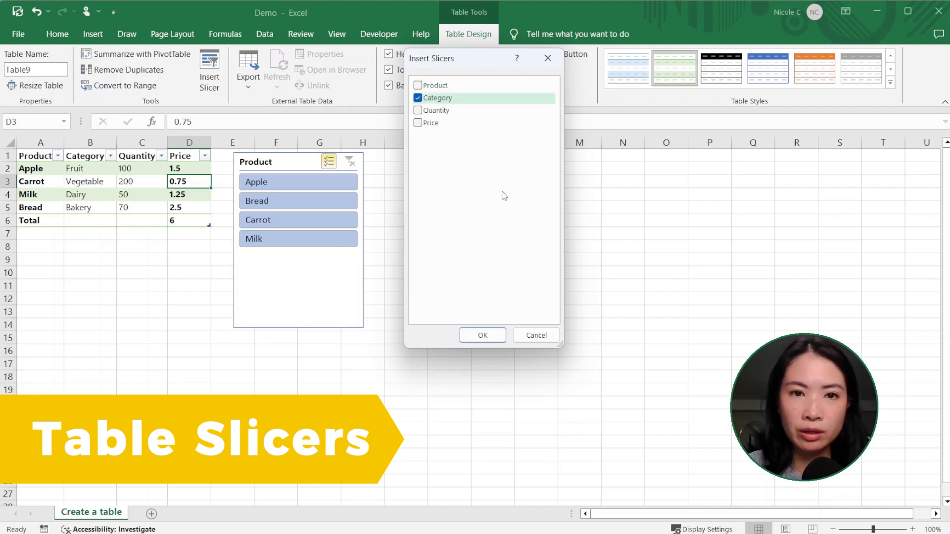
{"action": "left_click", "coordinate": [496, 339]}
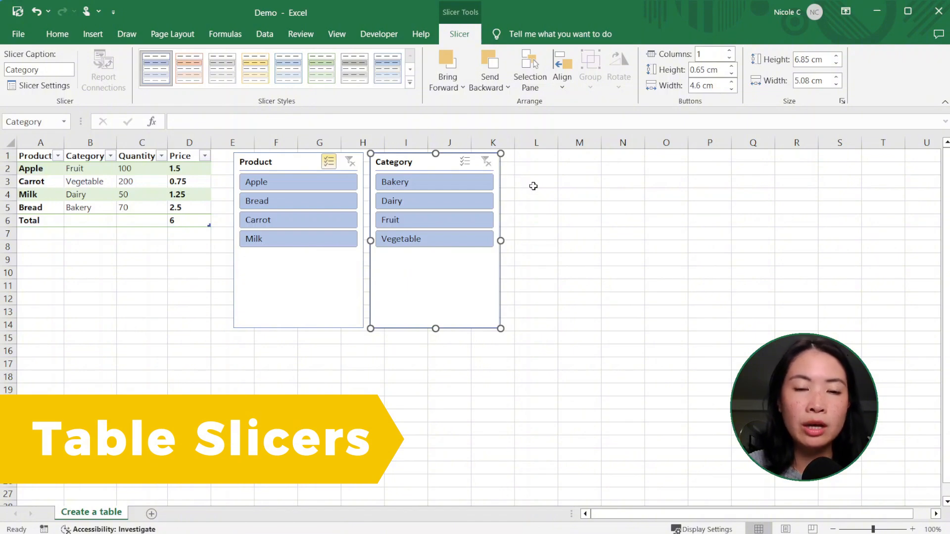
{"action": "left_click", "coordinate": [423, 206]}
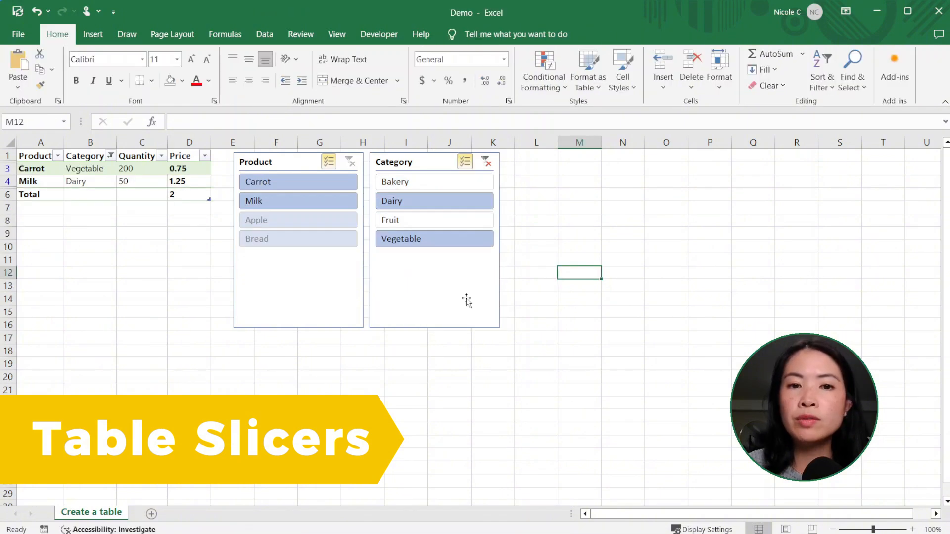
Resize the Category slicer and position it beside the Product slicer
{"action": "left_click", "coordinate": [467, 298]}
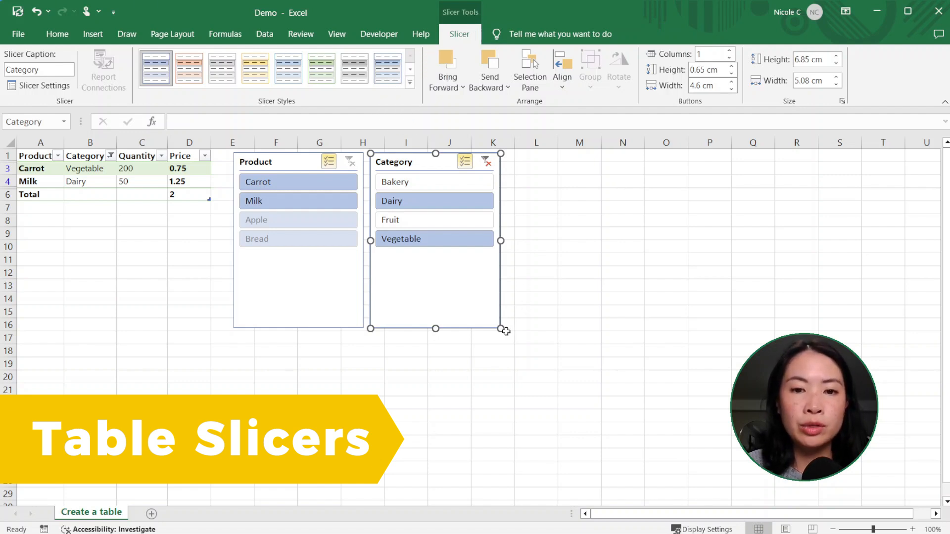
{"action": "left_click_drag", "start_coordinate": [501, 329], "coordinate": [535, 328]}
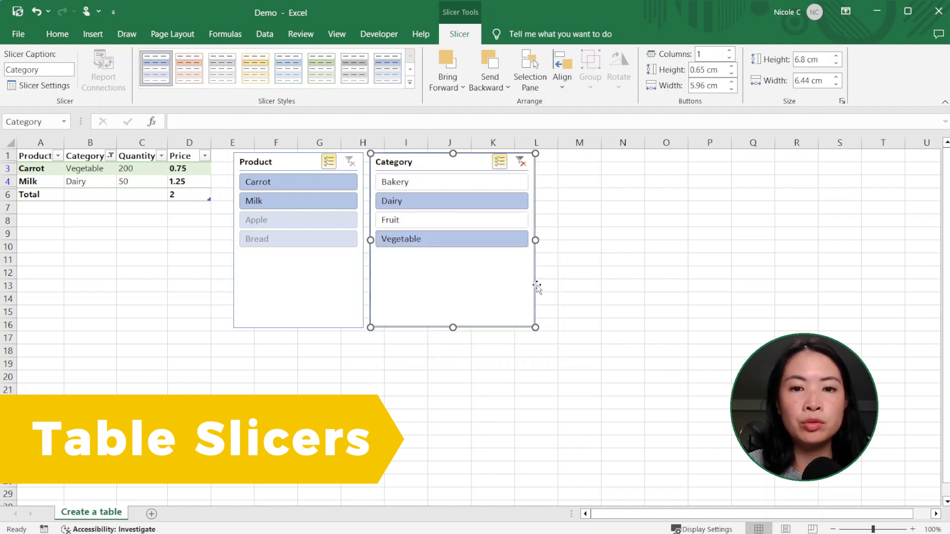
{"action": "mouse_move", "coordinate": [534, 282]}
{"action": "left_mouse_down"}
{"action": "mouse_move", "coordinate": [645, 303]}
{"action": "mouse_move", "coordinate": [525, 285]}
{"action": "left_mouse_up"}
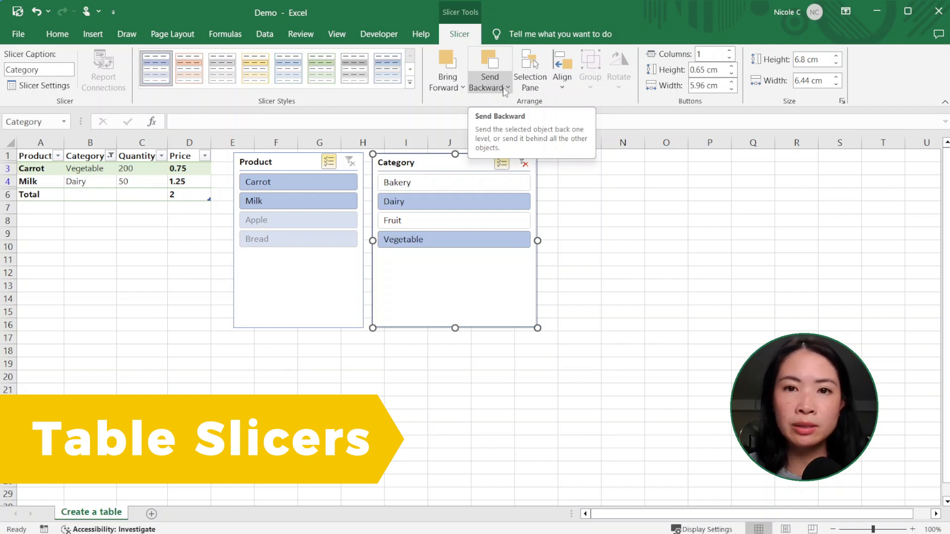
Align the tops of the Product and Category slicers
{"action": "left_click", "coordinate": [305, 162]}
{"action": "left_click", "coordinate": [470, 162], "text": "ctrl"}
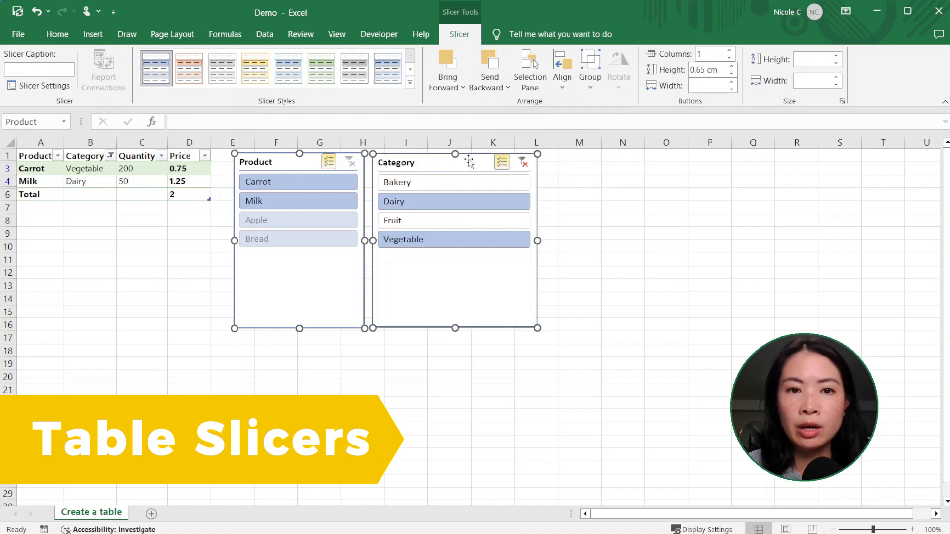
{"action": "left_click", "coordinate": [562, 79]}
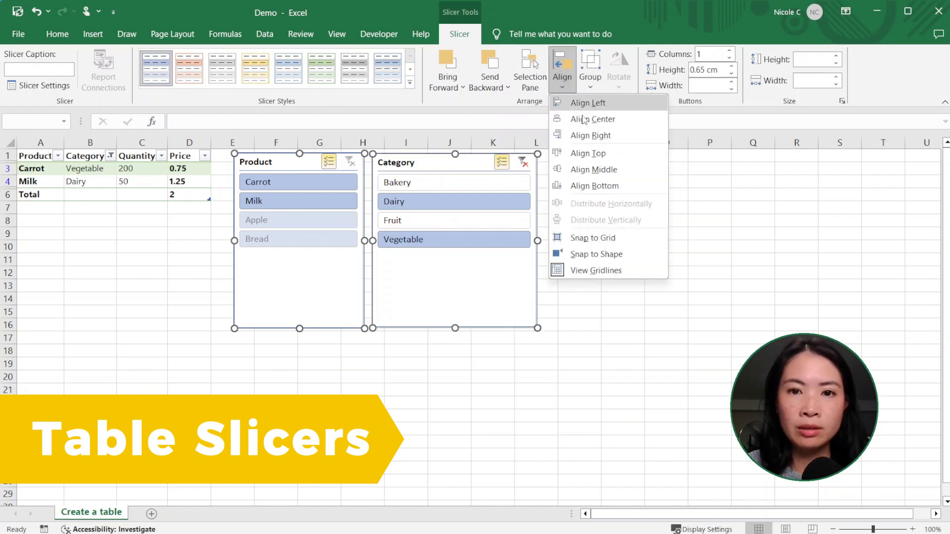
{"action": "left_click", "coordinate": [468, 162]}
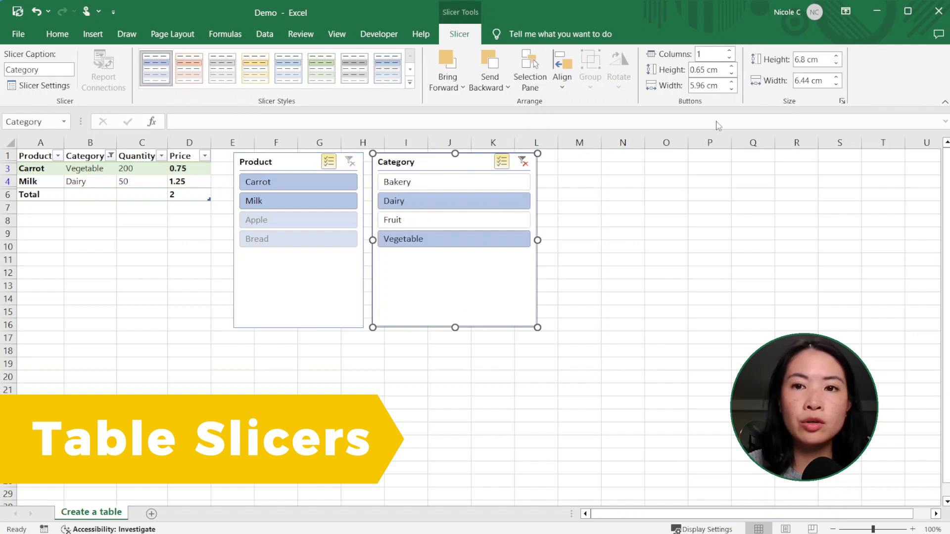
{"action": "left_click", "coordinate": [700, 53]}
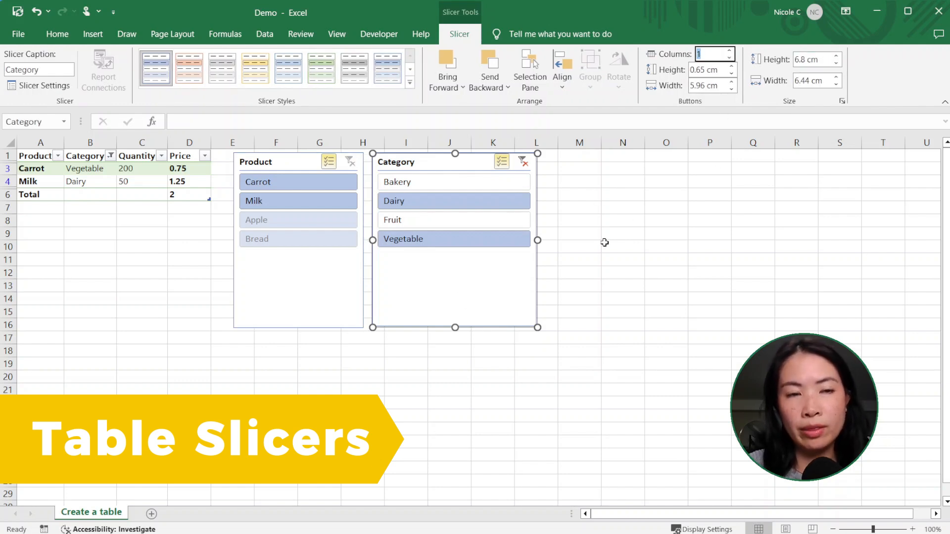
Rename the table from Table9 to Product
{"action": "left_click", "coordinate": [143, 168]}
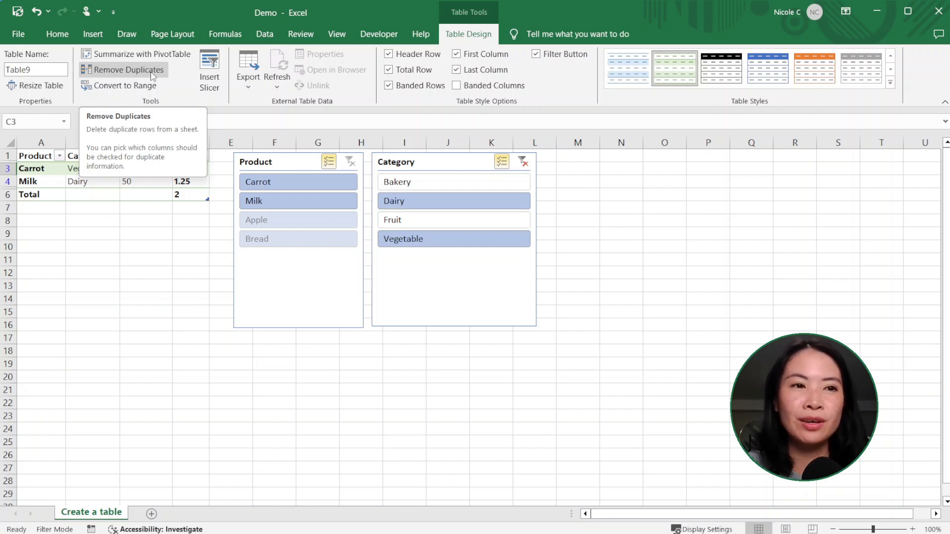
{"action": "left_click", "coordinate": [51, 69]}
{"action": "type", "text": "Product"}
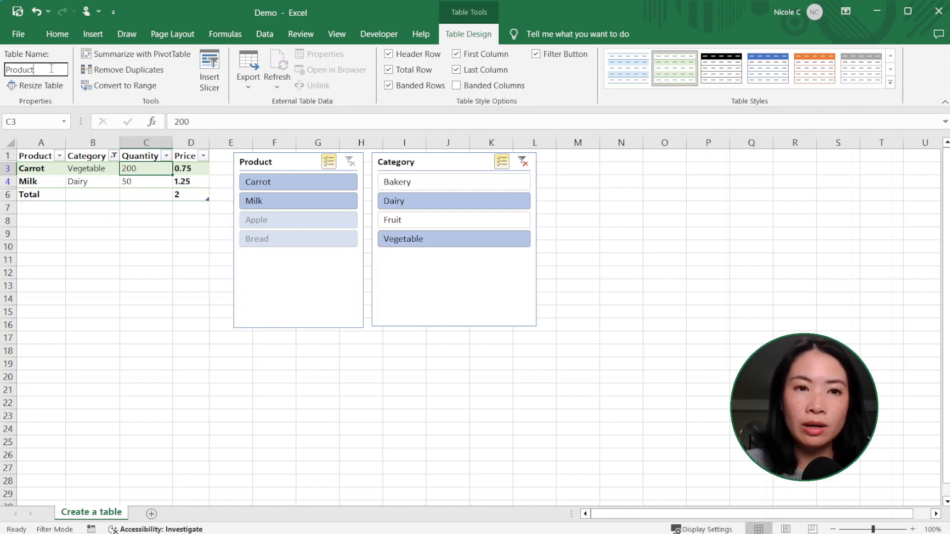
{"action": "key", "text": "Return"}
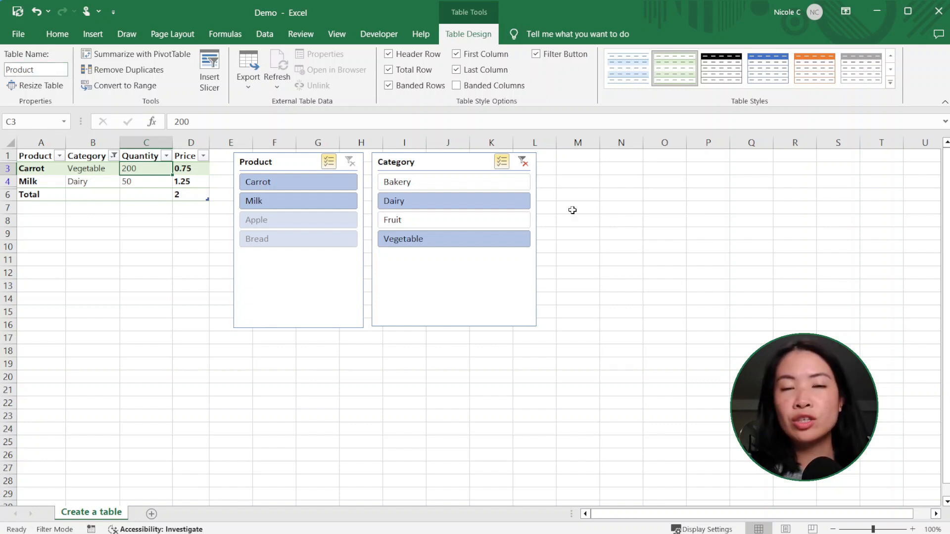